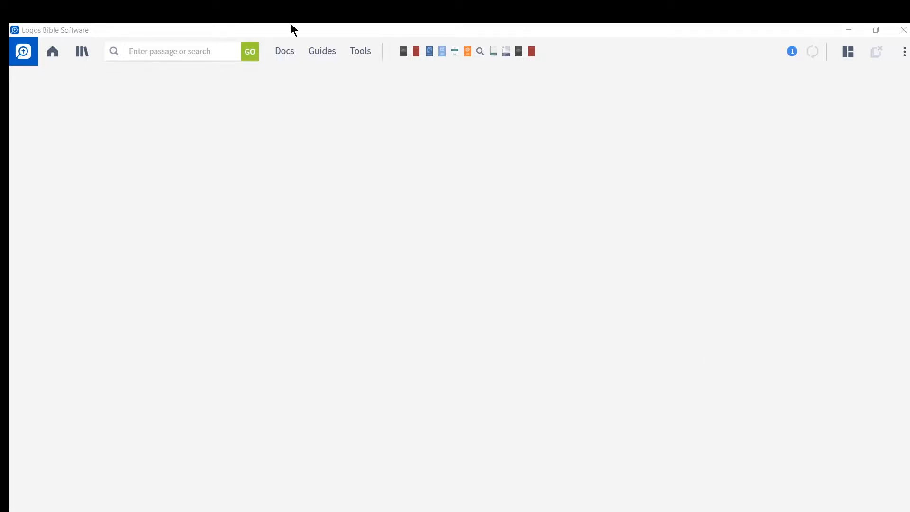
# Step: Bring up the Tools list of study tools, dismissing and reopening it once
pyautogui.click(359, 54)
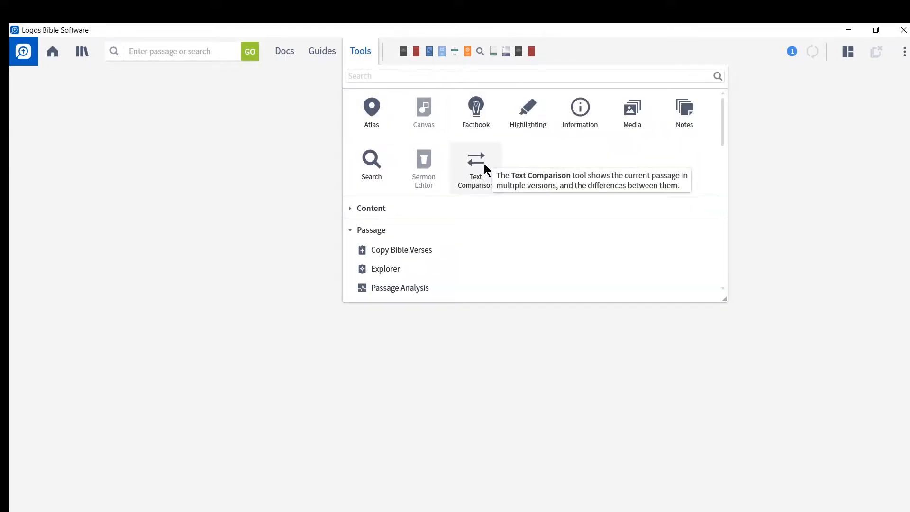
pyautogui.click(453, 169)
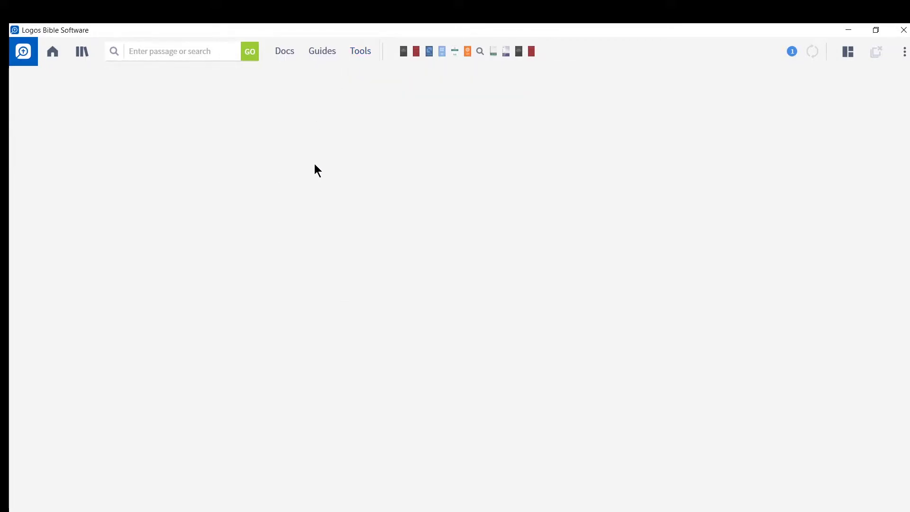
pyautogui.click(354, 55)
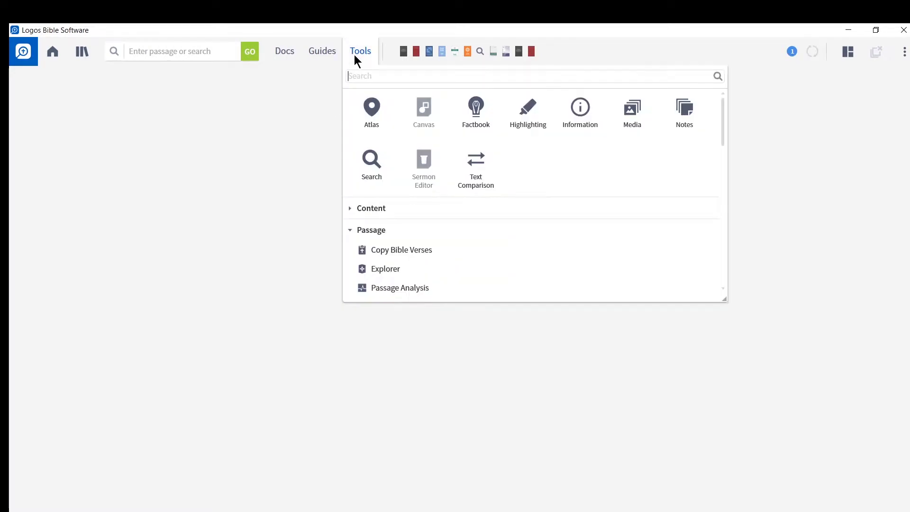
# Step: Start a Text Comparison of Genesis 1 filling the whole window, with strikethrough difference markup hidden
pyautogui.click(498, 164)
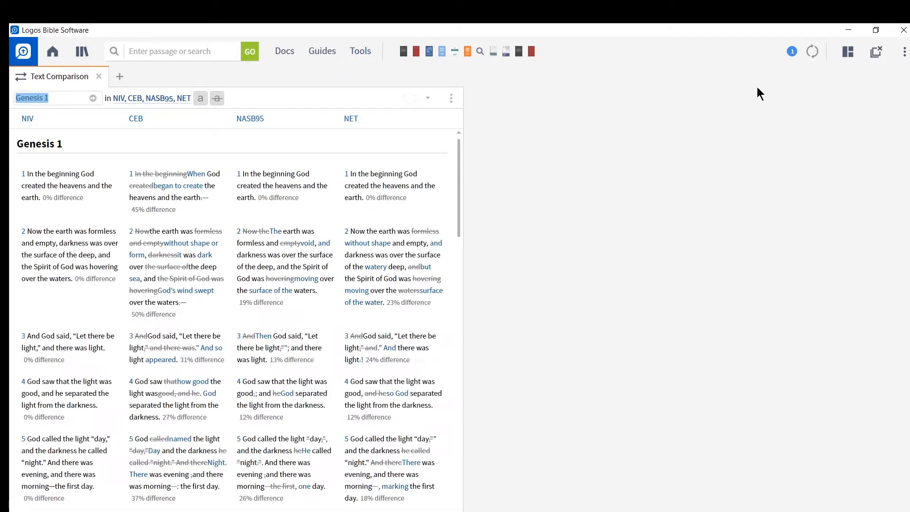
pyautogui.click(847, 52)
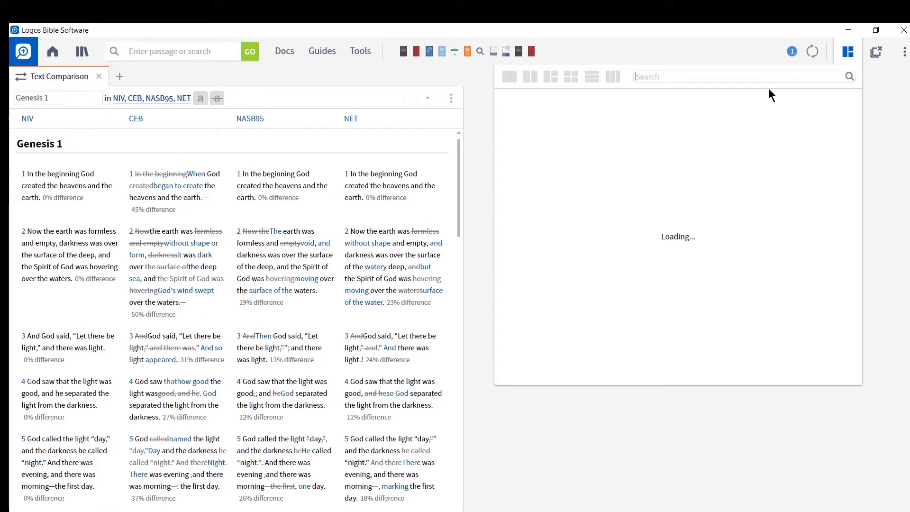
pyautogui.click(504, 79)
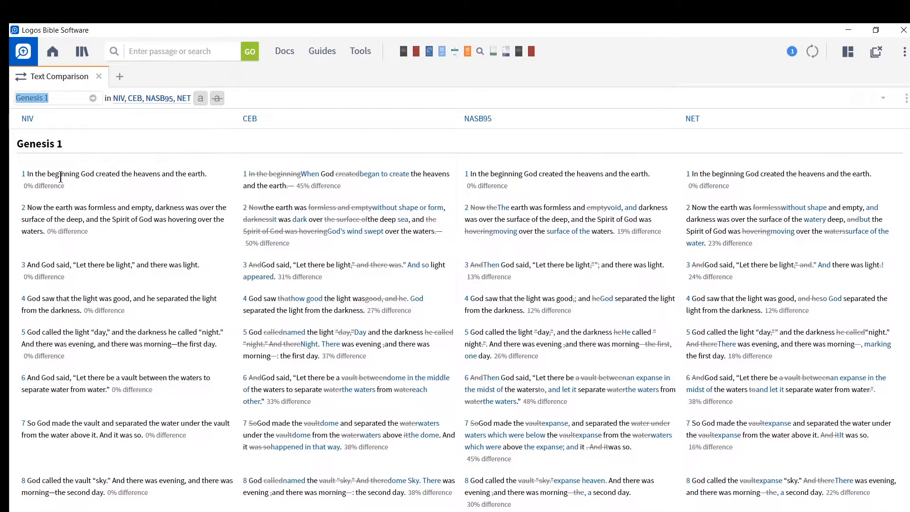
pyautogui.click(200, 98)
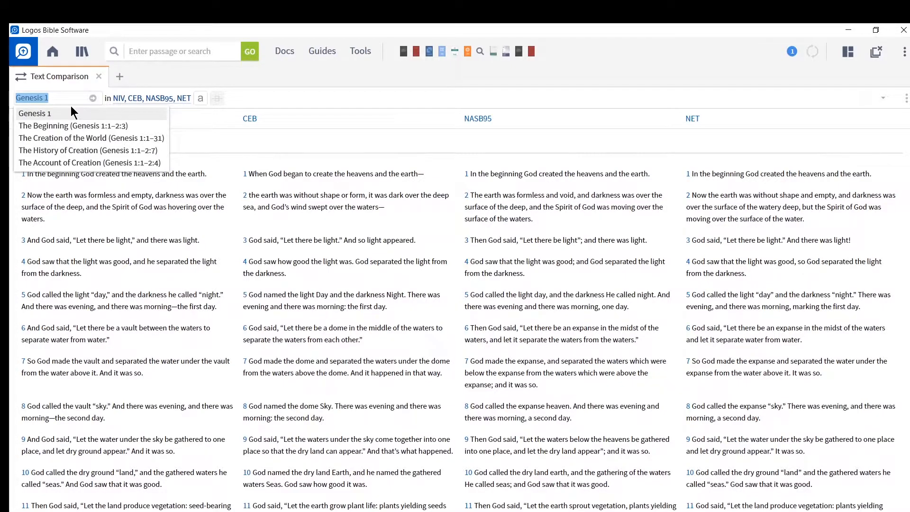
pyautogui.click(274, 103)
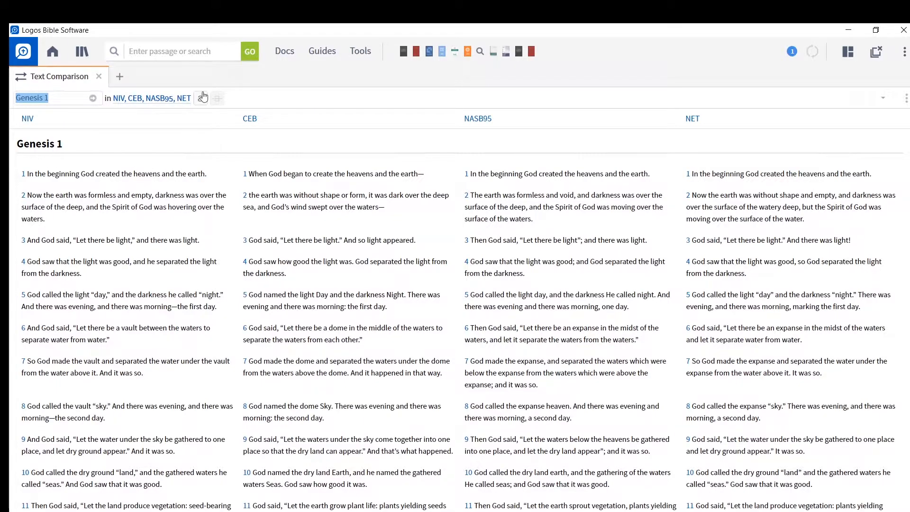
# Step: Add BHS/WIVU, BHS/WHM, Codex Sinaiticus, ESV, LEB, LHB and LXX to the compared versions
pyautogui.click(142, 99)
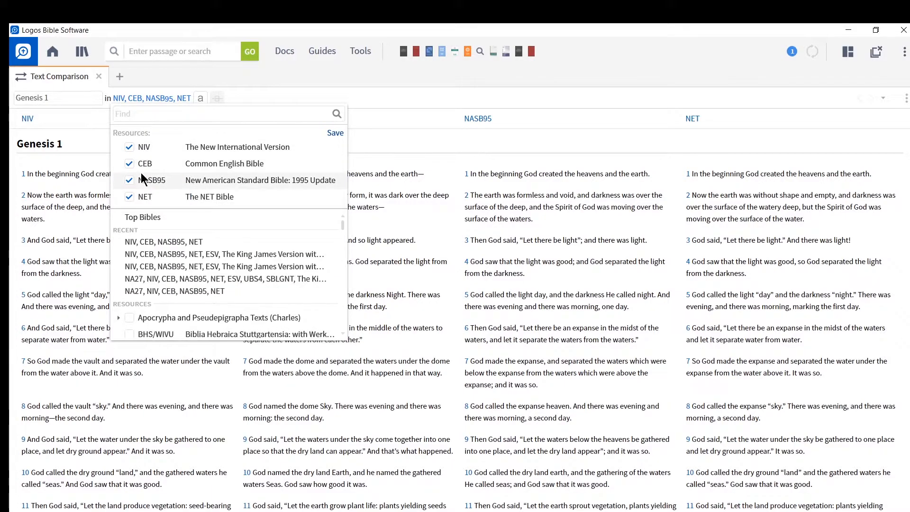
pyautogui.scroll(-2, 125, 242)
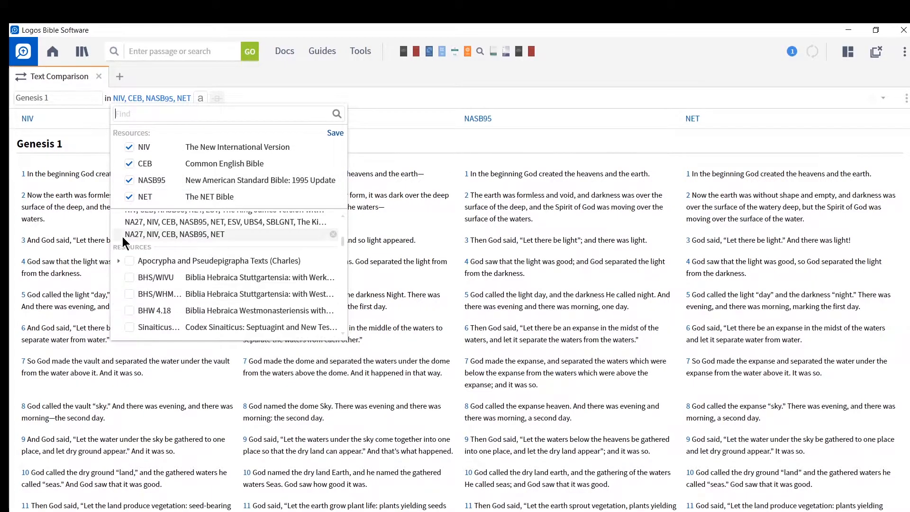
pyautogui.scroll(-2, 117, 259)
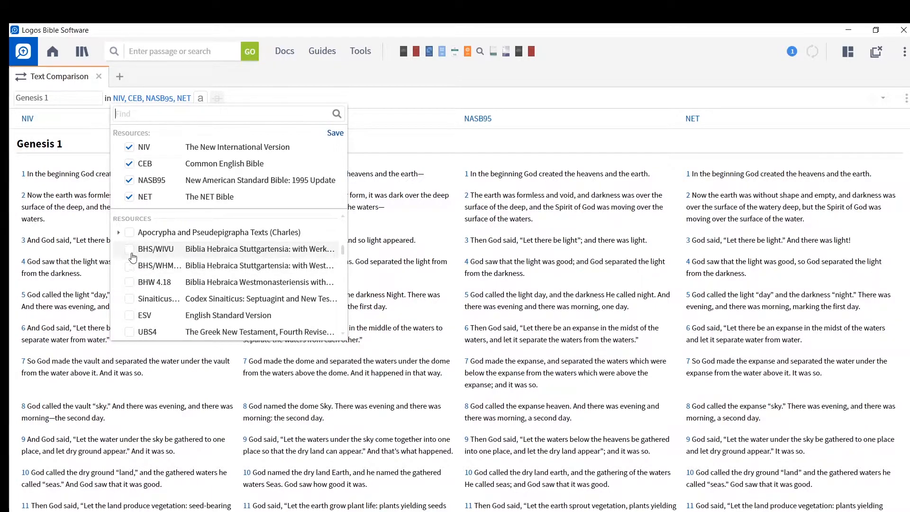
pyautogui.click(131, 252)
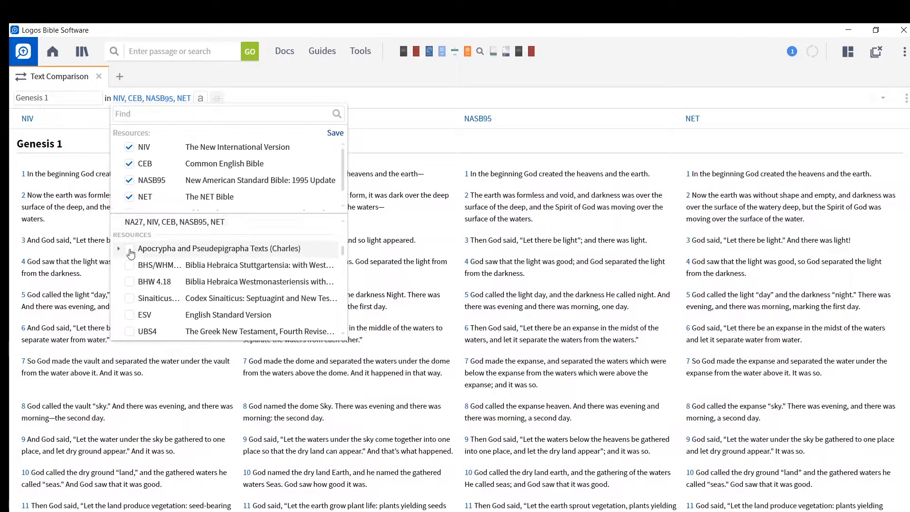
pyautogui.click(130, 265)
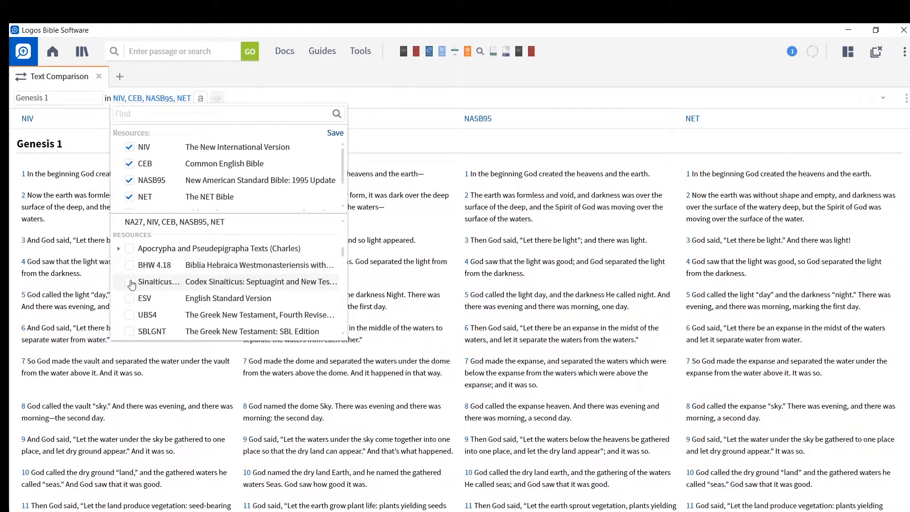
pyautogui.click(130, 281)
pyautogui.click(130, 282)
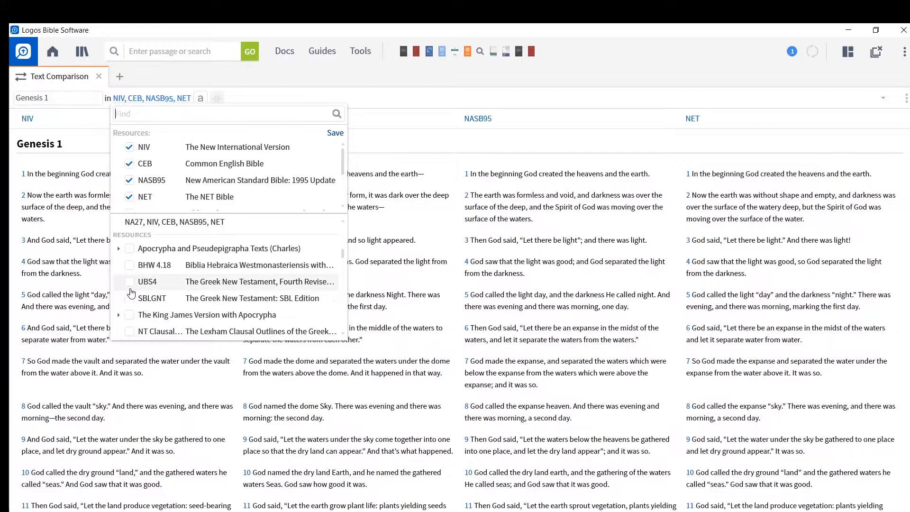
pyautogui.scroll(-1, 130, 288)
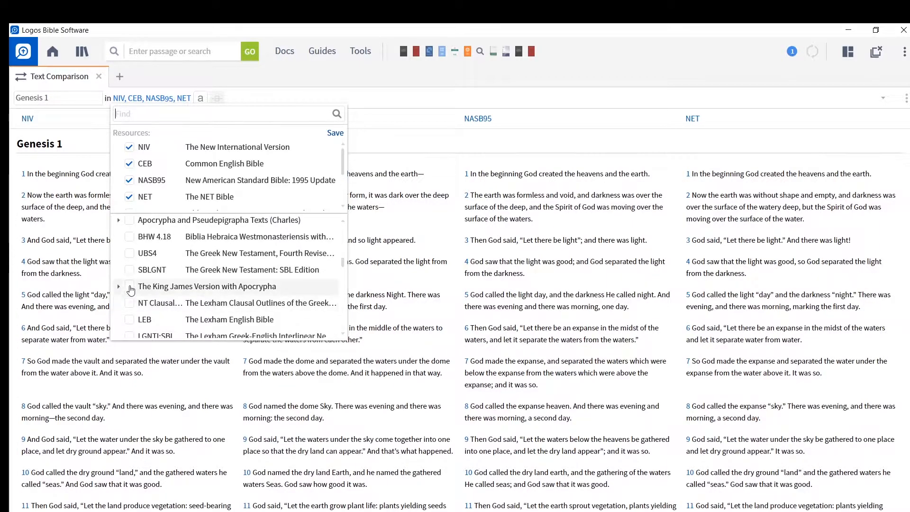
pyautogui.scroll(-1, 131, 288)
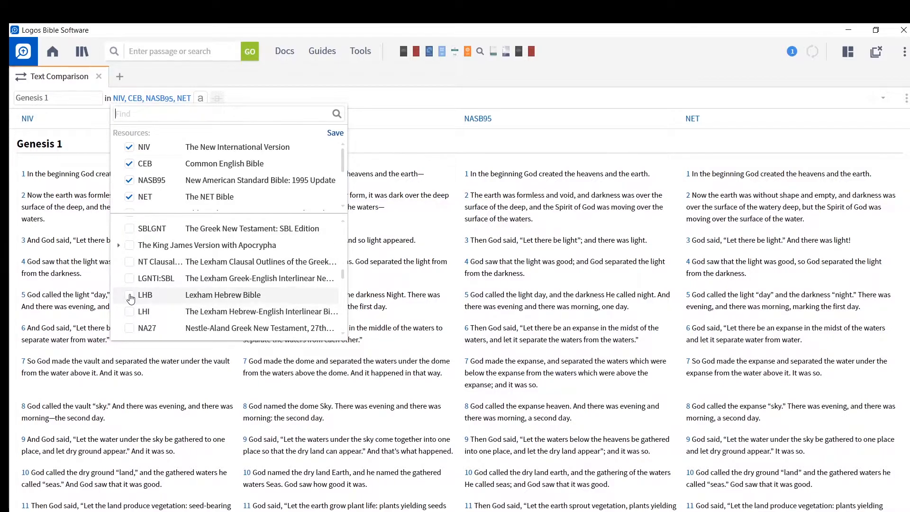
pyautogui.scroll(-1, 131, 292)
pyautogui.scroll(-1, 130, 310)
pyautogui.scroll(-1, 129, 306)
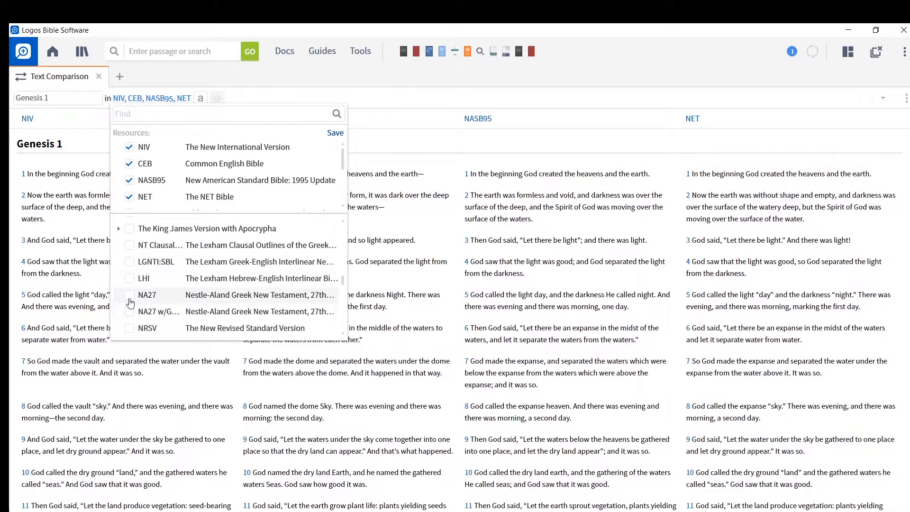
pyautogui.scroll(-1, 130, 301)
pyautogui.scroll(-1, 130, 302)
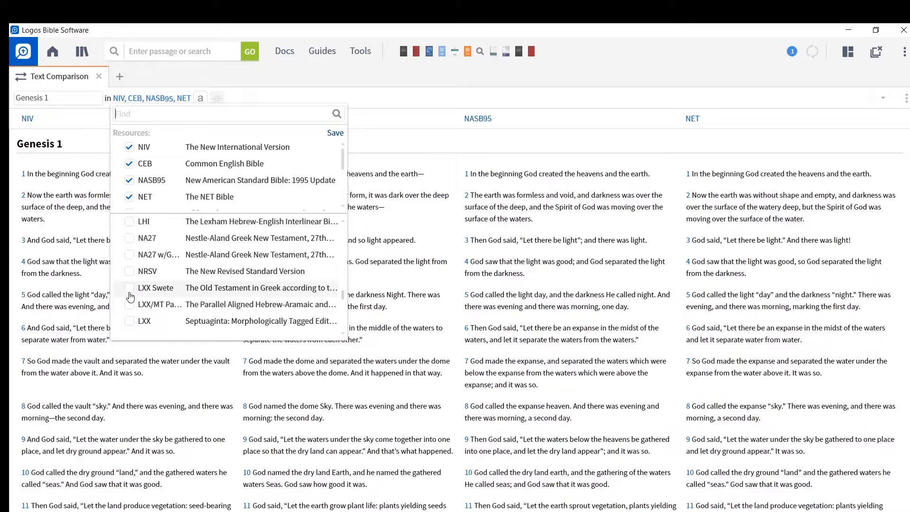
pyautogui.scroll(-1, 130, 299)
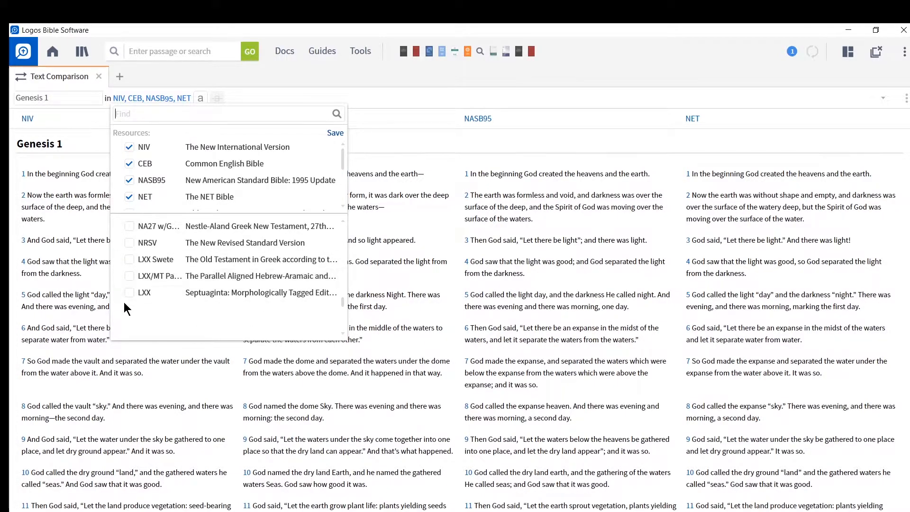
pyautogui.click(130, 293)
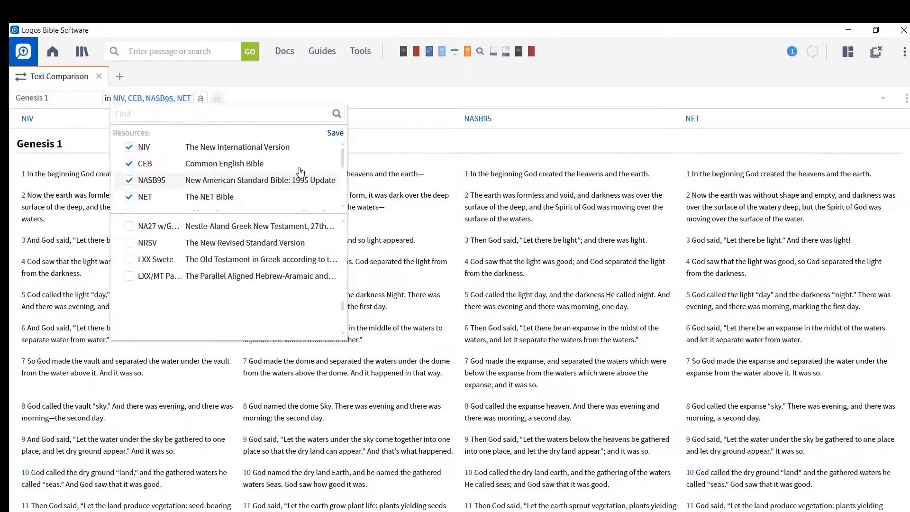
pyautogui.click(210, 114)
pyautogui.scroll(-3, 154, 176)
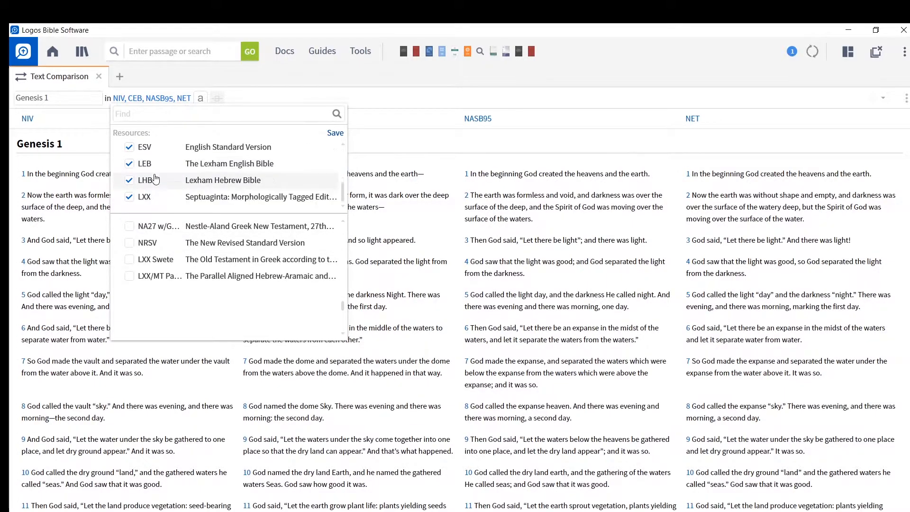
pyautogui.scroll(3, 154, 177)
pyautogui.click(179, 83)
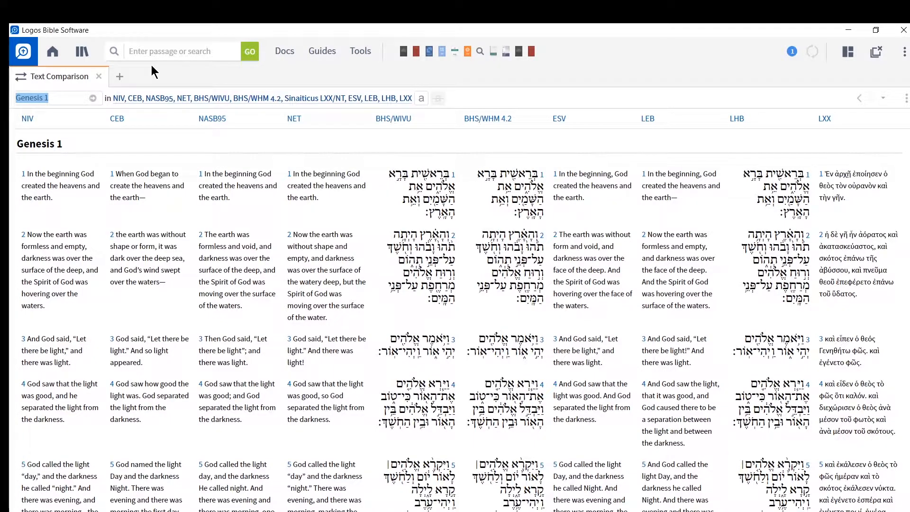
# Step: Replace the Genesis 1 reference with 'Matt 1' to load Matthew 1:1–25 in the comparison
pyautogui.click(59, 98)
pyautogui.doubleClick(59, 99)
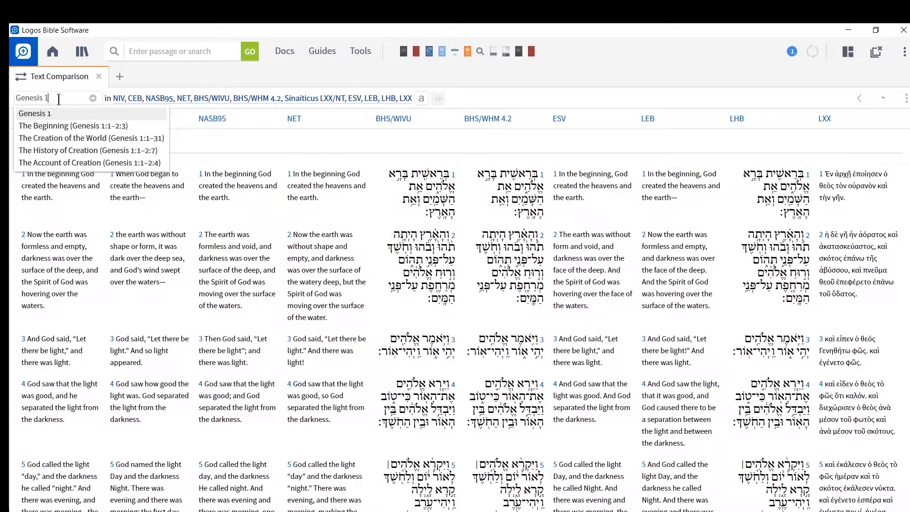
pyautogui.moveTo(59, 98); pyautogui.dragTo(11, 123)
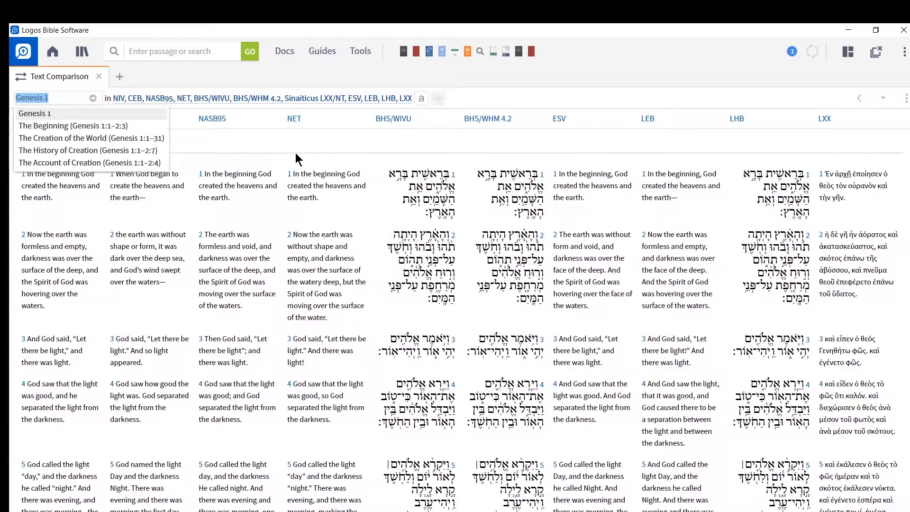
pyautogui.write('Matt')
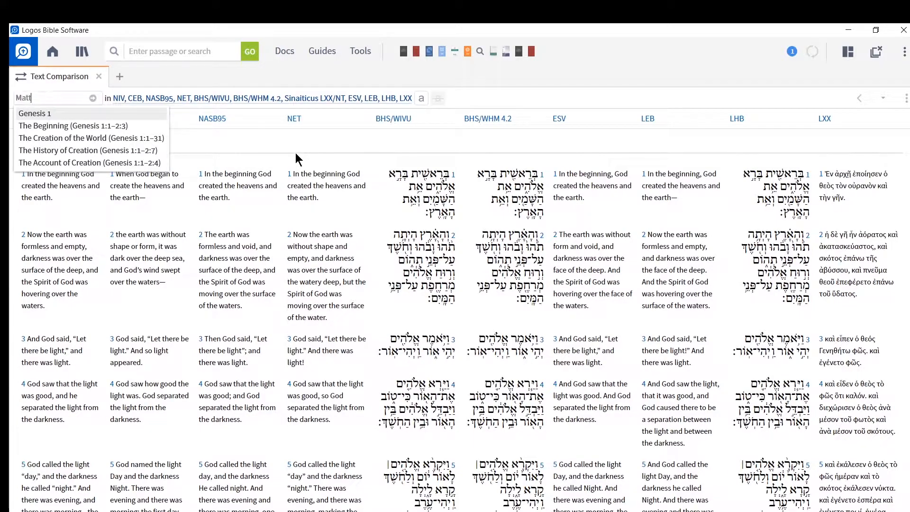
pyautogui.write(' 1')
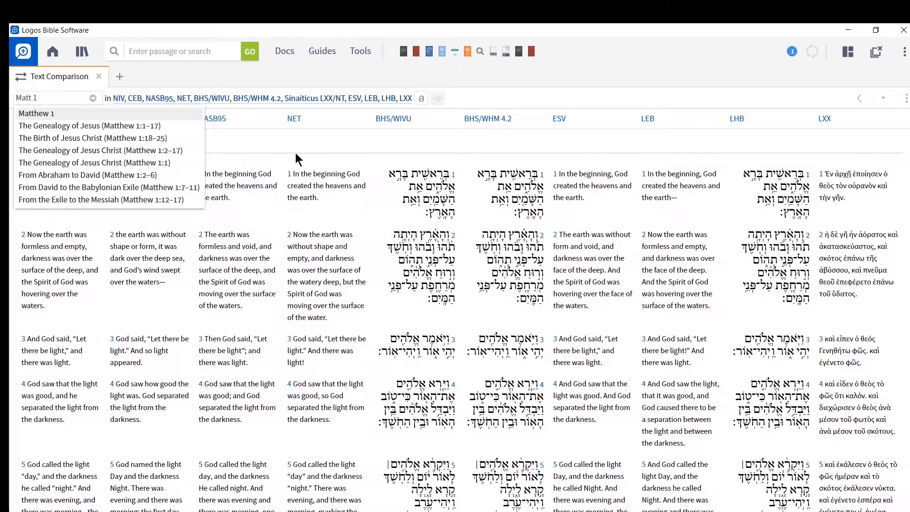
pyautogui.press('Return')
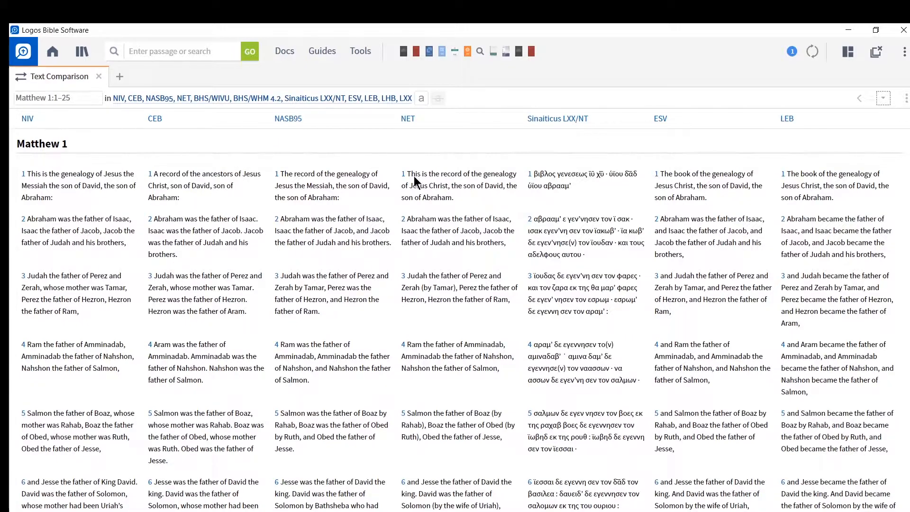
pyautogui.scroll(-2, 414, 176)
pyautogui.scroll(3, 441, 170)
pyautogui.scroll(3, 469, 161)
# Step: Add the NA27 and NA27 w/GRAMCORD Greek New Testaments to the comparison
pyautogui.click(327, 98)
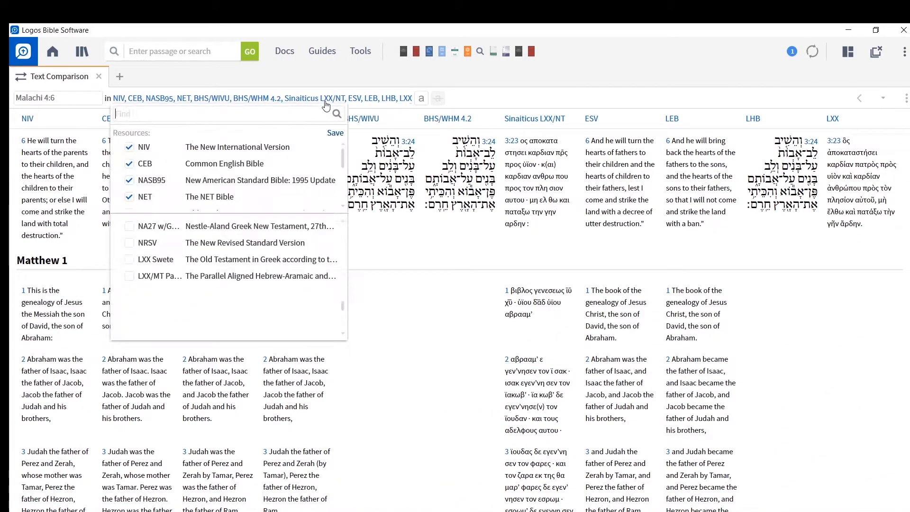
pyautogui.scroll(-1, 189, 169)
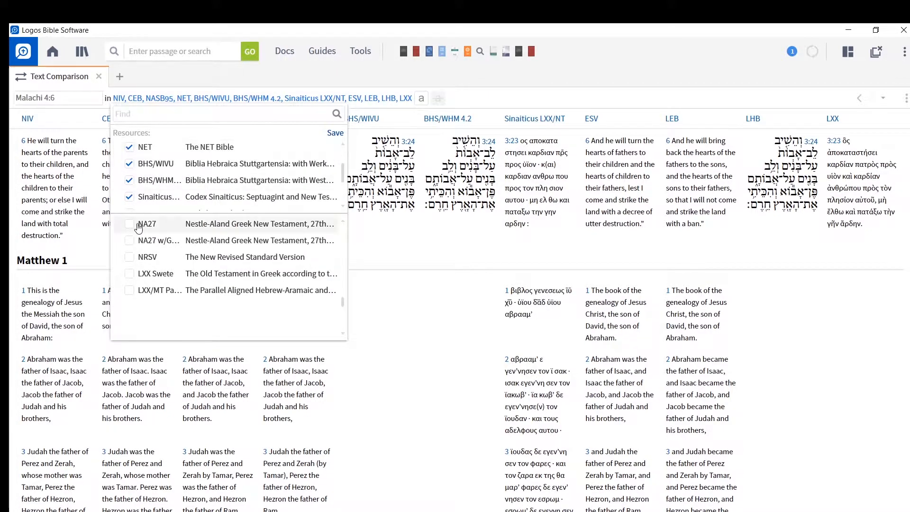
pyautogui.click(130, 224)
pyautogui.click(136, 226)
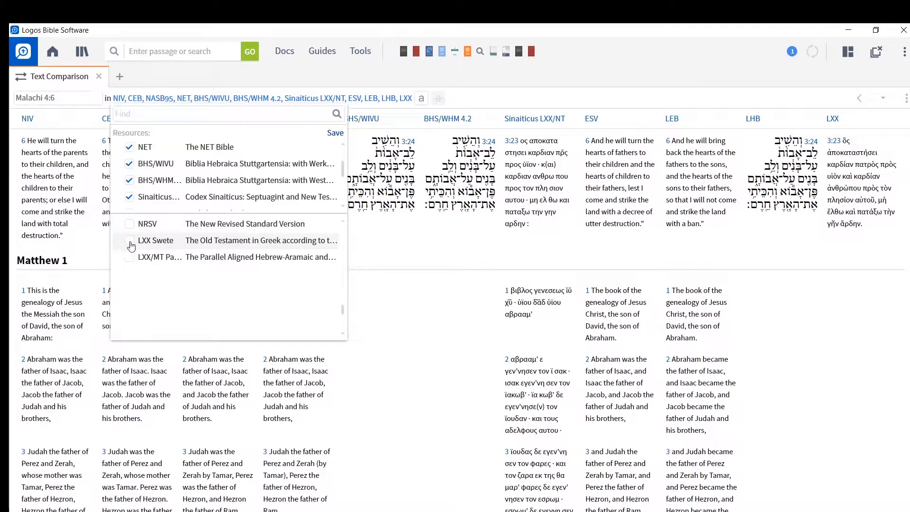
pyautogui.click(299, 84)
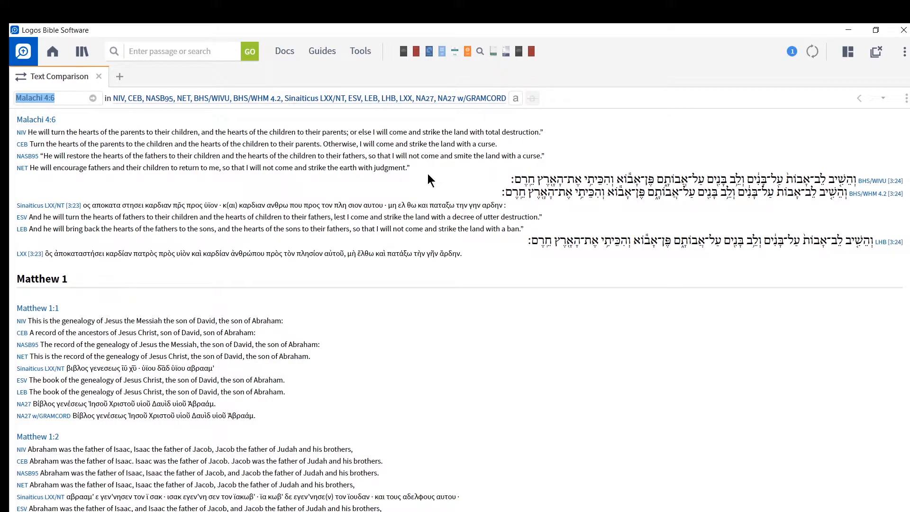
pyautogui.scroll(-3, 429, 177)
pyautogui.scroll(-1, 390, 180)
pyautogui.scroll(6, 360, 192)
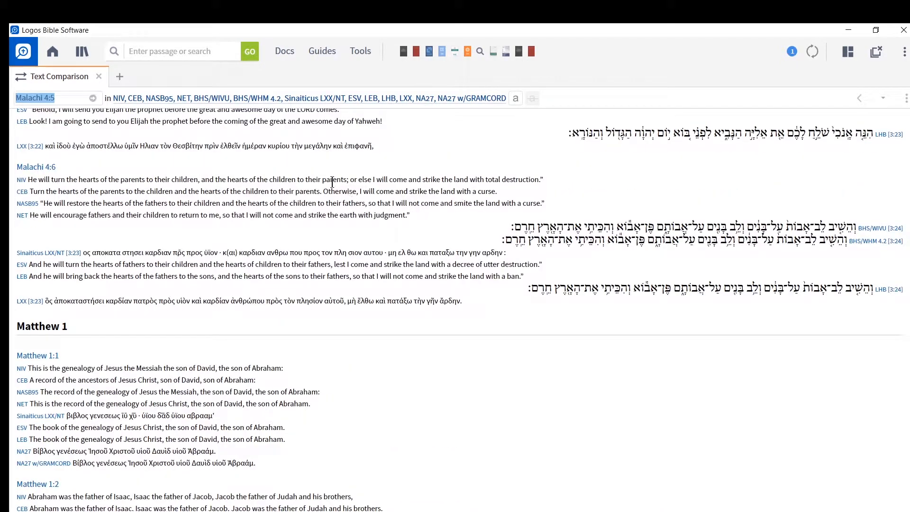
pyautogui.scroll(2, 331, 183)
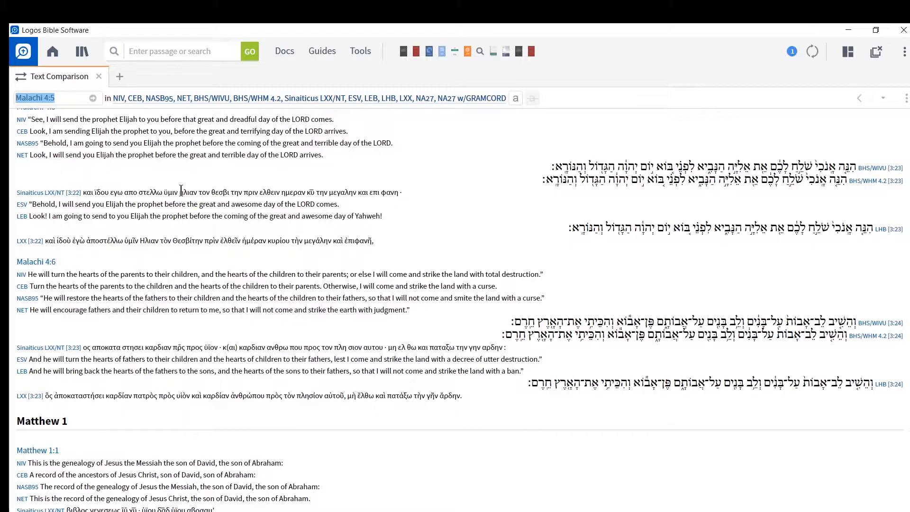
pyautogui.scroll(2, 210, 167)
pyautogui.scroll(2, 210, 168)
pyautogui.scroll(2, 210, 167)
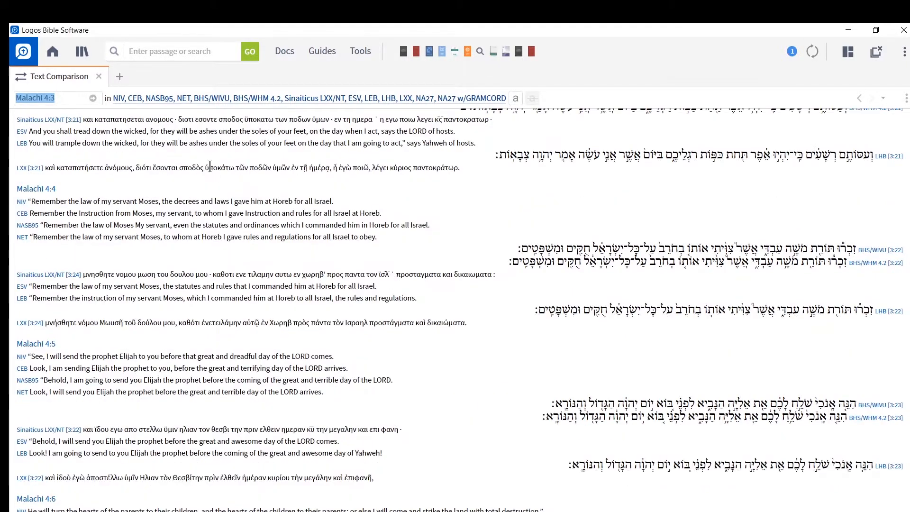
pyautogui.scroll(-2, 211, 166)
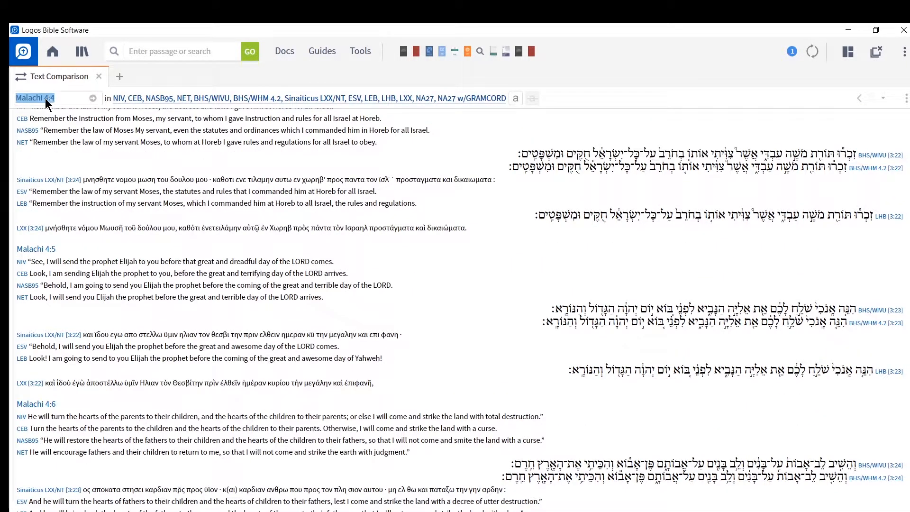
pyautogui.write('matthew')
# Step: Reload the comparison with 'matthew' so it starts at Matthew 1:1 without Malachi 4:6
pyautogui.press('Return')
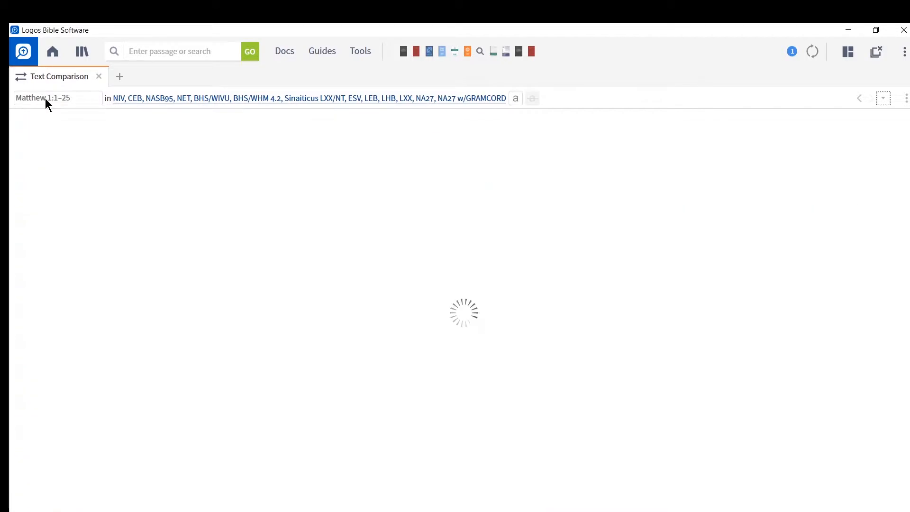
pyautogui.scroll(-2, 280, 150)
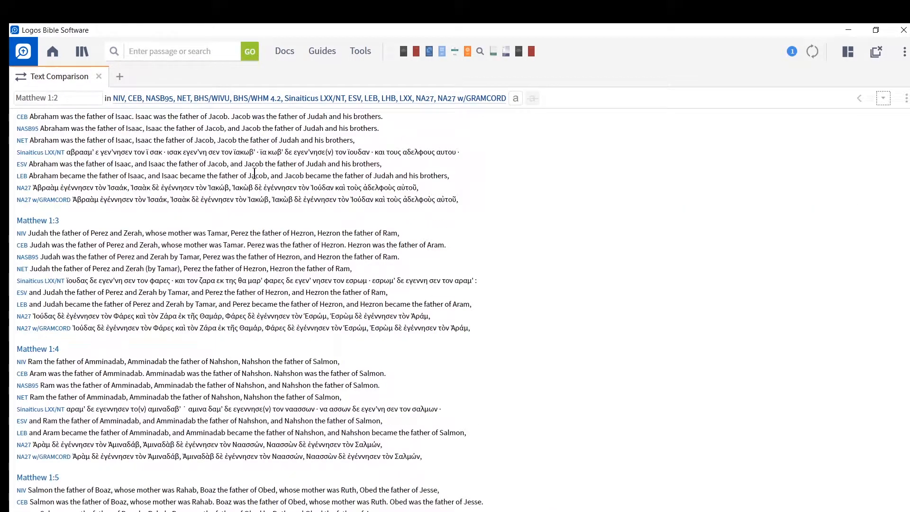
pyautogui.scroll(1, 254, 173)
pyautogui.scroll(1, 250, 174)
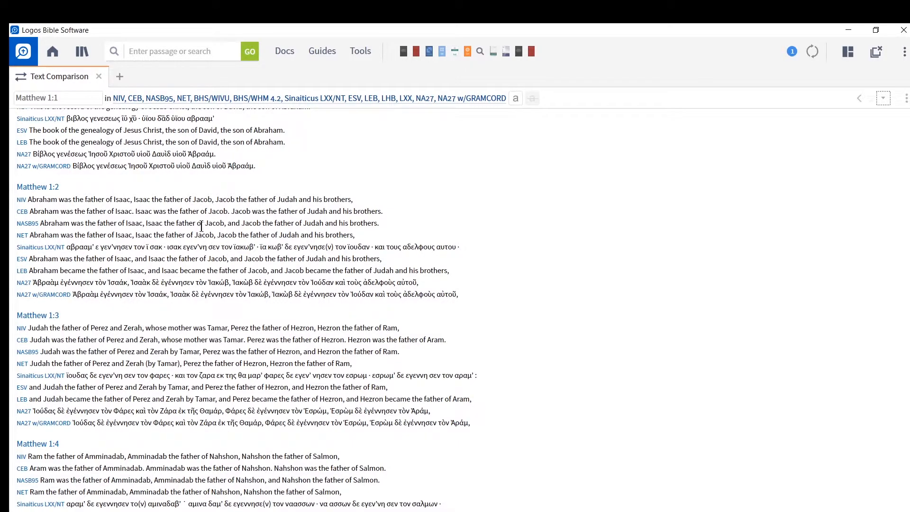
pyautogui.scroll(1, 156, 228)
pyautogui.scroll(-1, 60, 182)
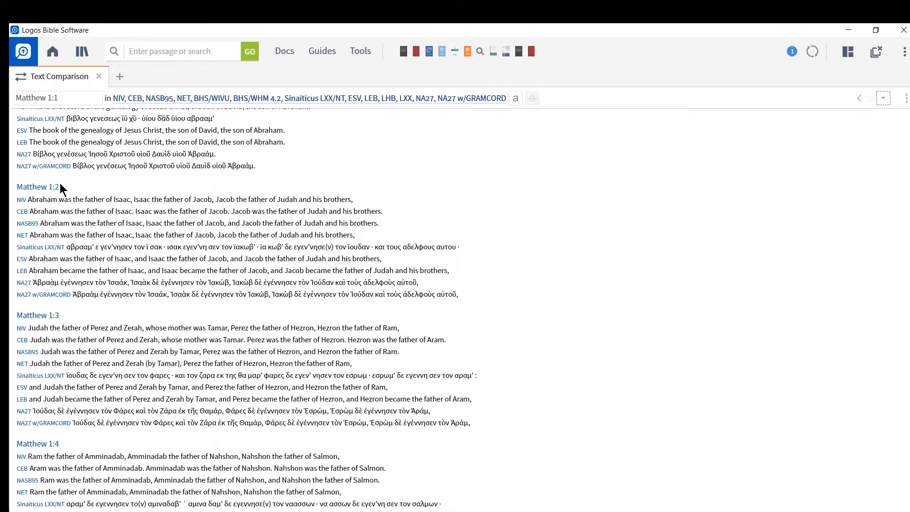
pyautogui.scroll(-1, 60, 182)
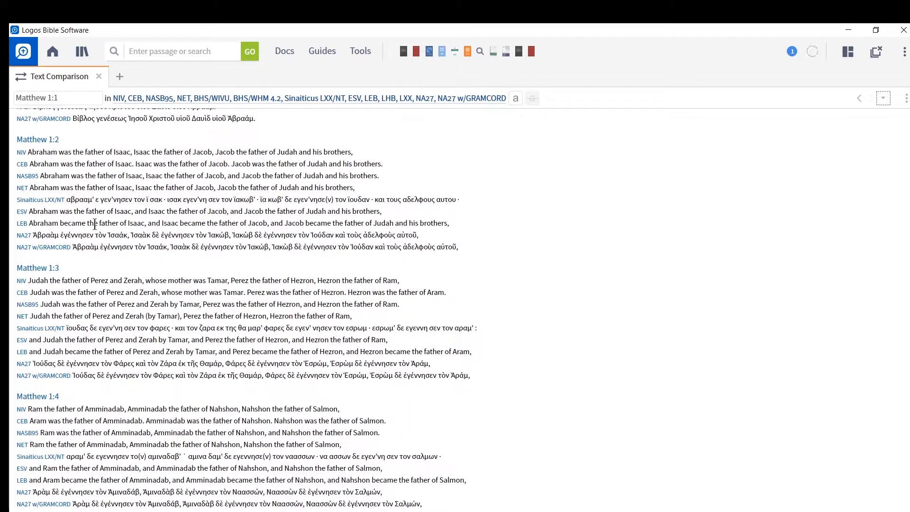
# Step: Remove BHS/WIVU, BHS/WHM 4.2, Sinaiticus LXX/NT, LHB and LXX, leaving eight versions for Matthew 1
pyautogui.click(388, 97)
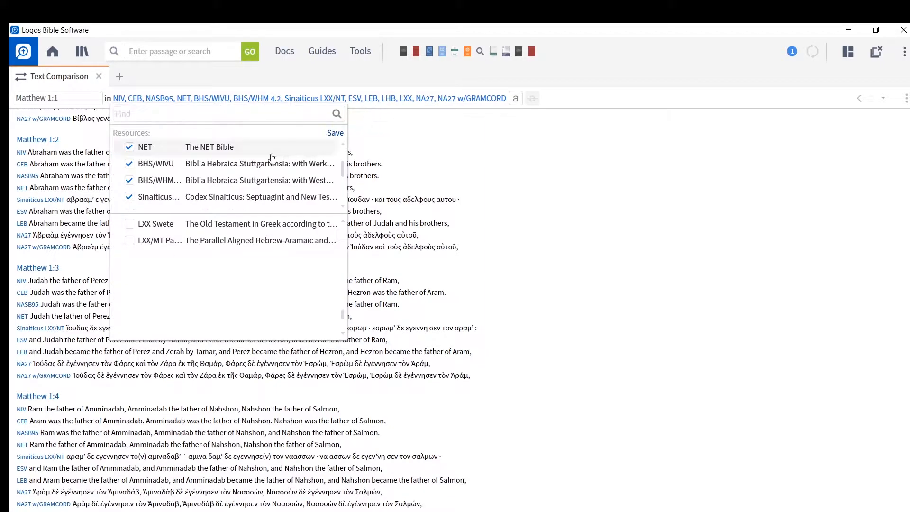
pyautogui.click(128, 164)
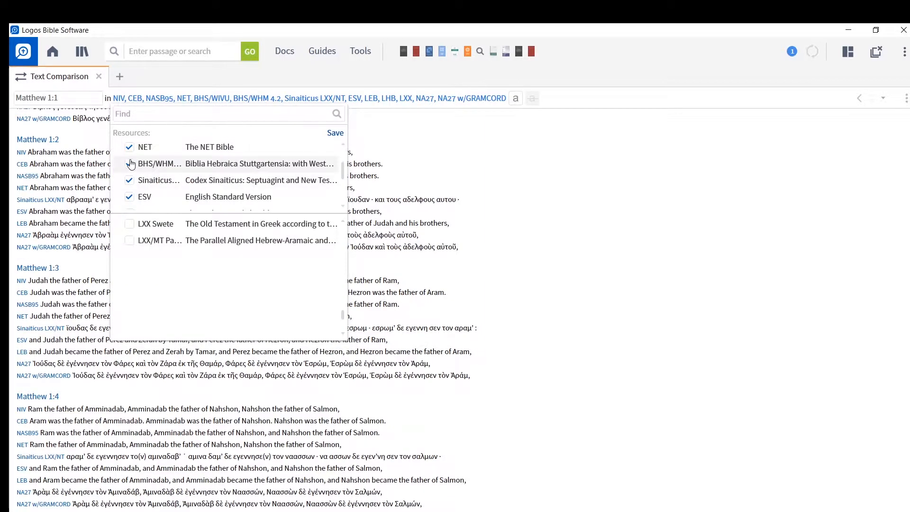
pyautogui.click(129, 163)
pyautogui.click(130, 164)
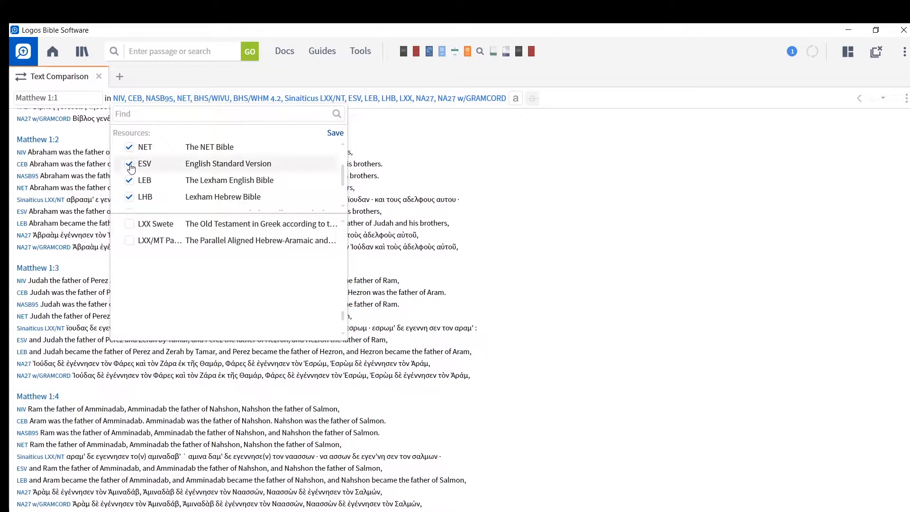
pyautogui.scroll(-2, 131, 167)
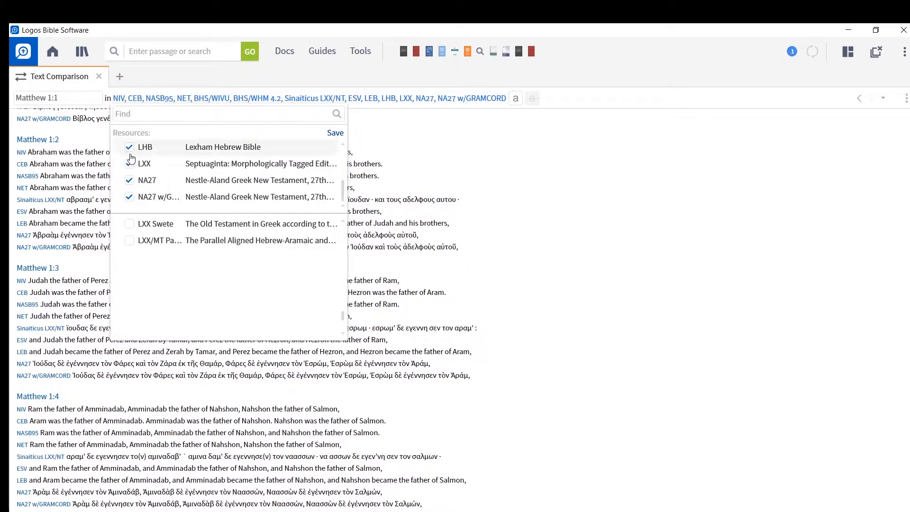
pyautogui.scroll(2, 130, 167)
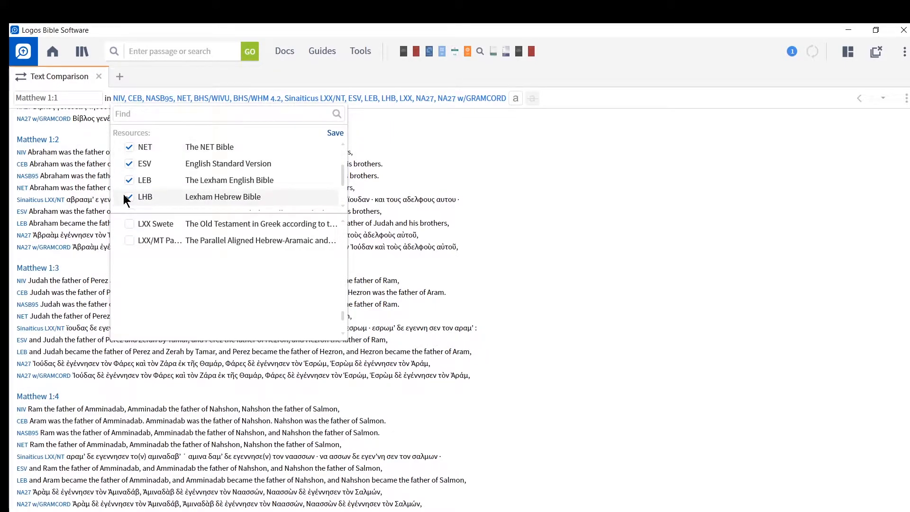
pyautogui.scroll(-3, 129, 189)
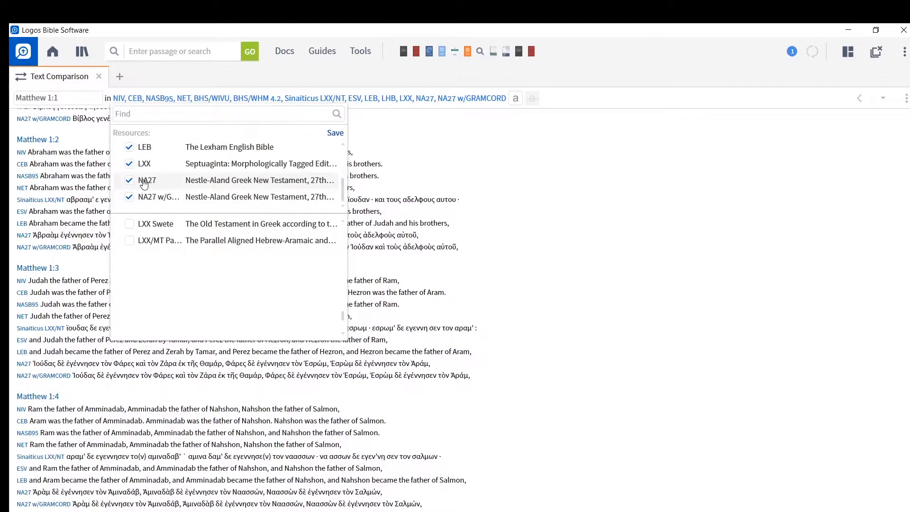
pyautogui.click(130, 164)
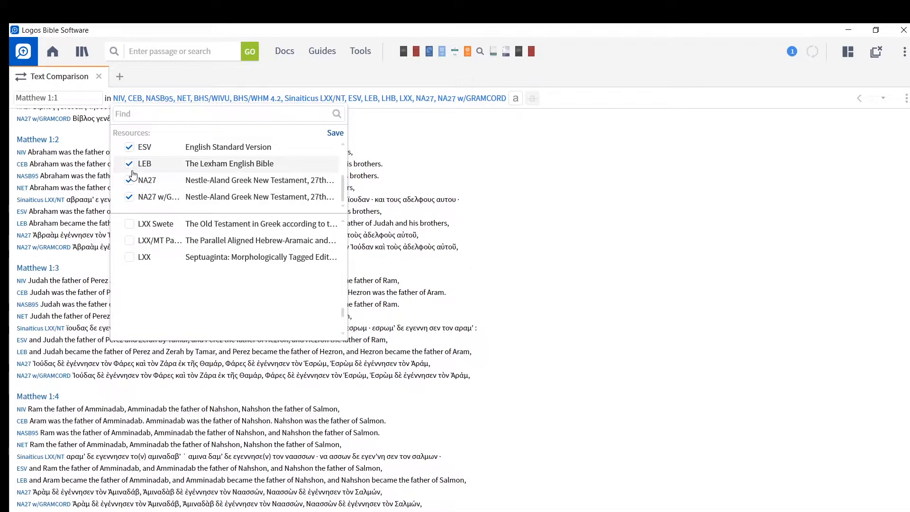
pyautogui.click(226, 85)
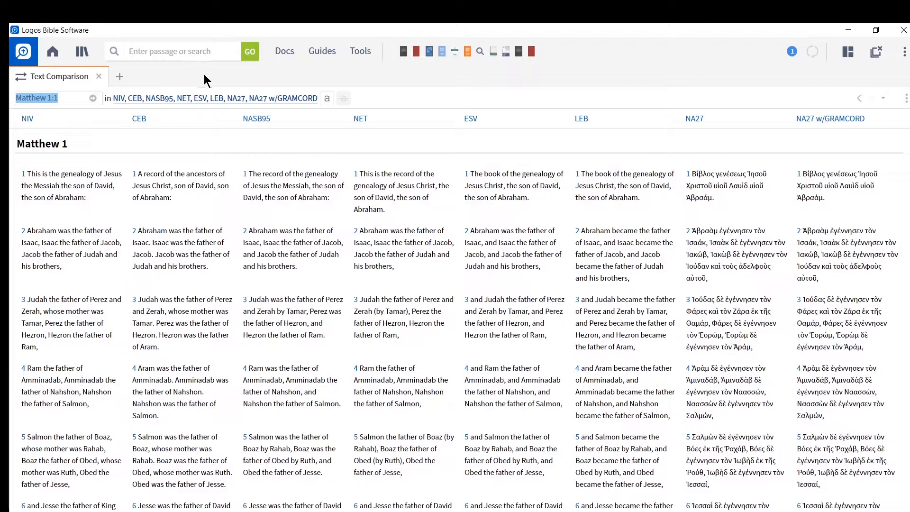
# Step: Close all panels and reopen Text Comparison, which returns with Matthew 1 in the eight versions
pyautogui.click(879, 52)
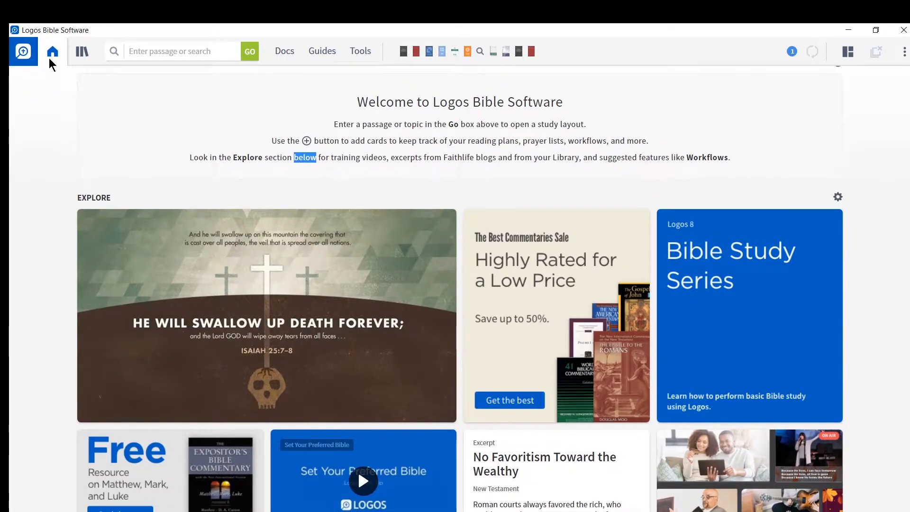
pyautogui.click(359, 51)
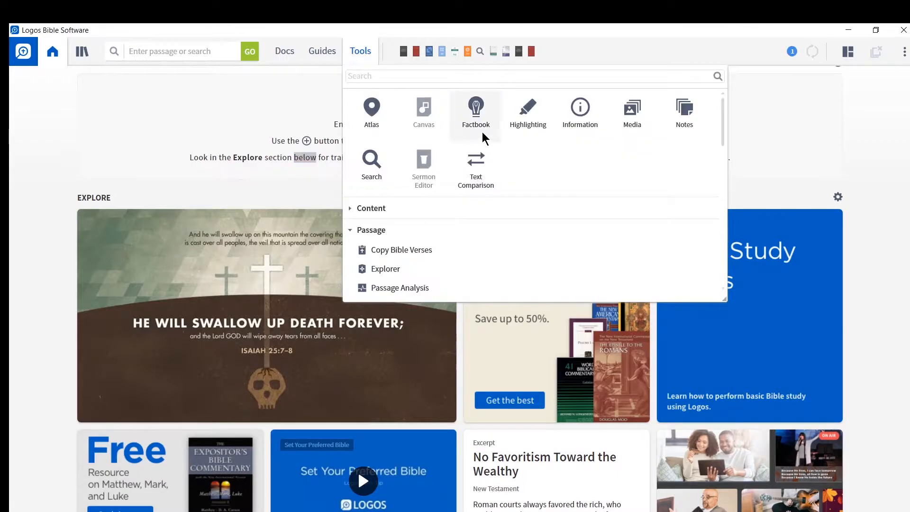
pyautogui.click(475, 169)
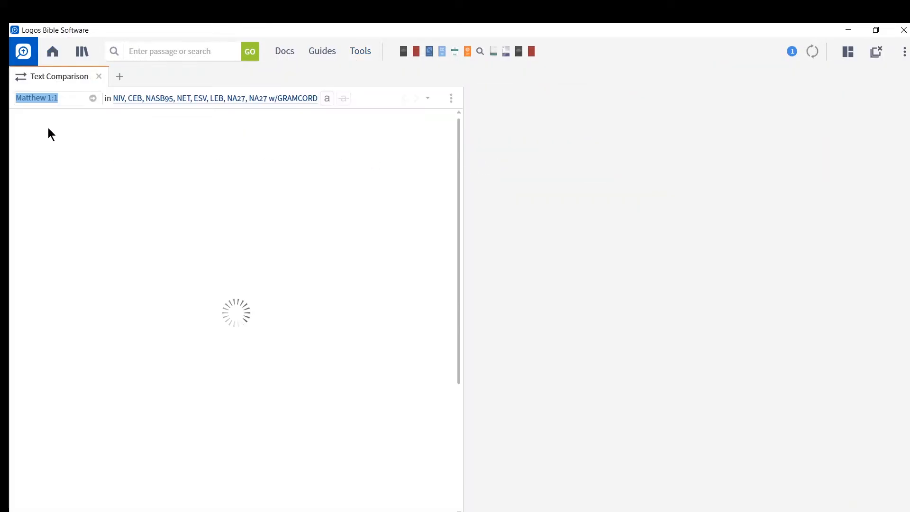